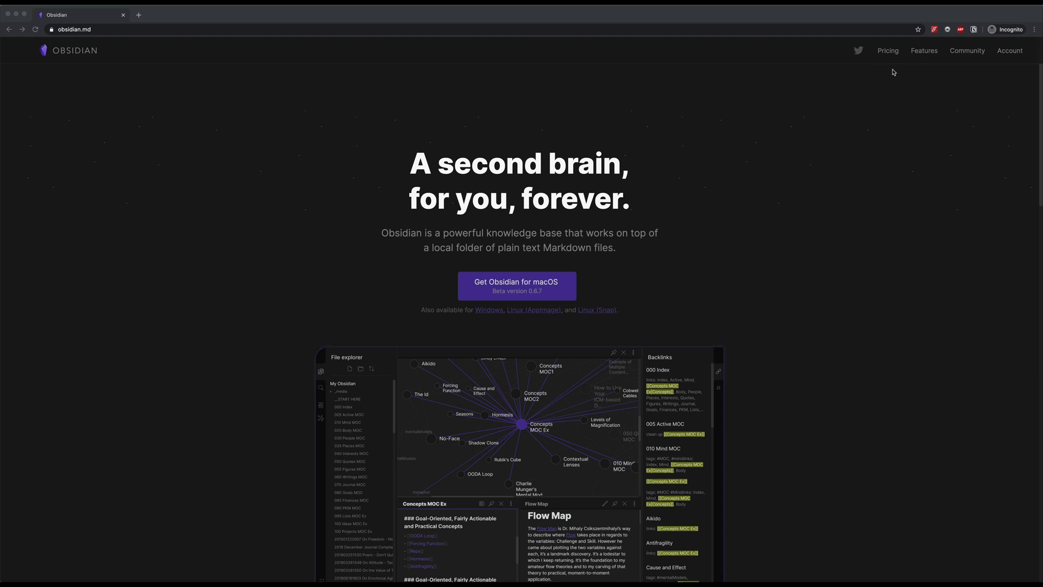
# Review the Sync and Publish prices on Obsidian's Pricing page, then minimize Chrome
pyautogui.click(889, 51)
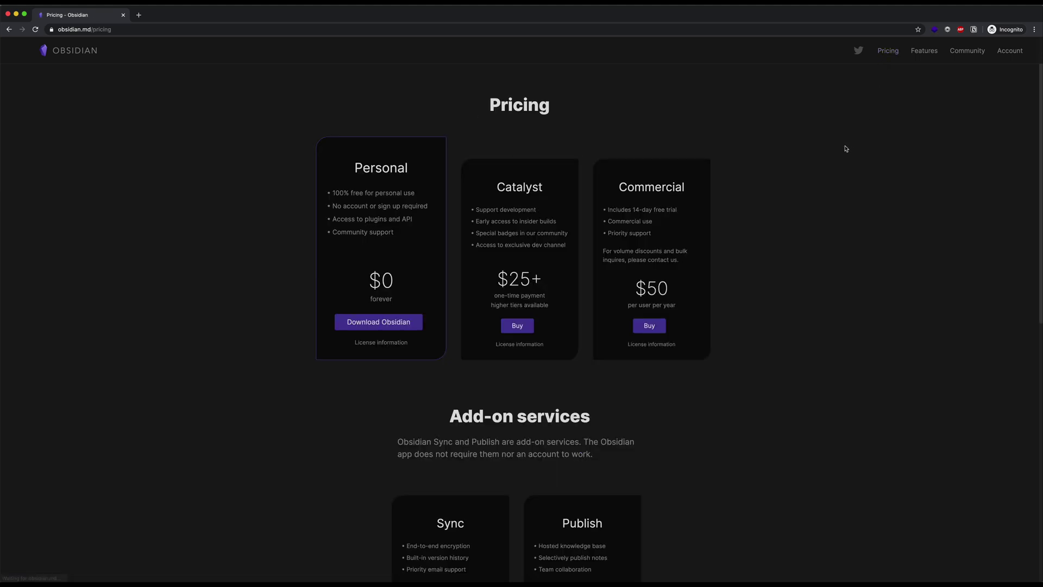
pyautogui.scroll(-3, 826, 275)
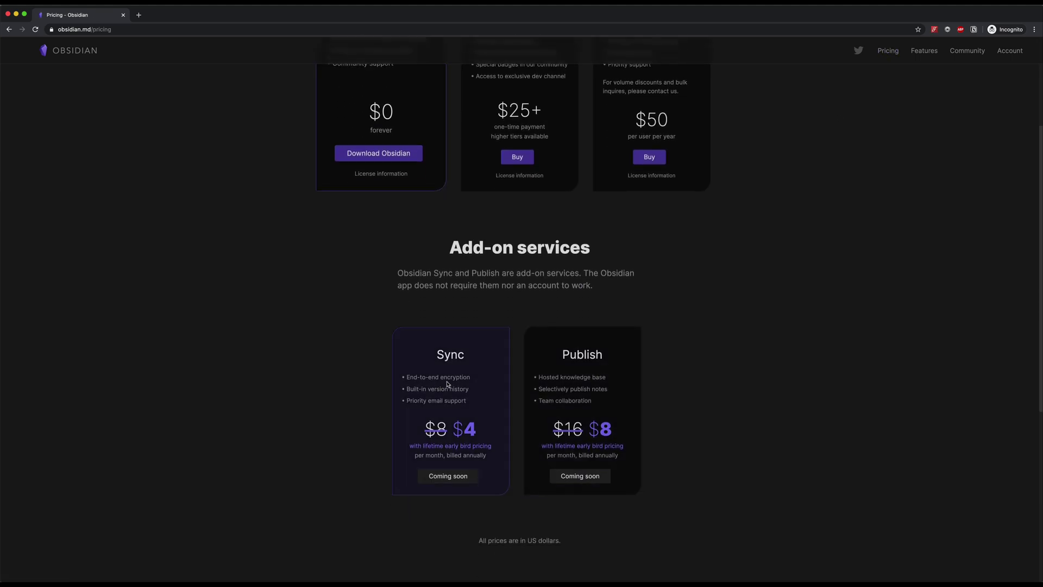
pyautogui.scroll(-2, 459, 375)
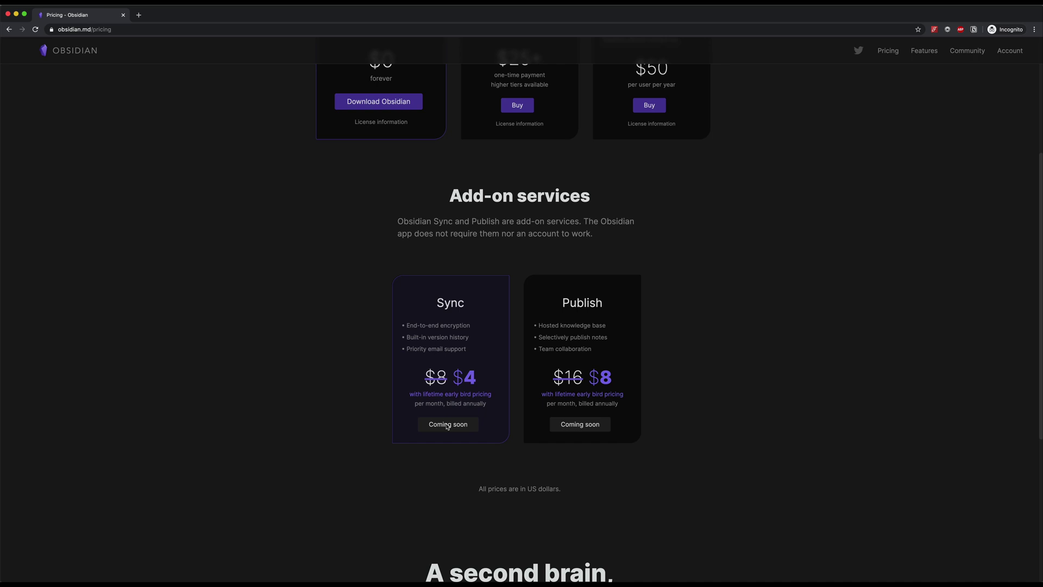
pyautogui.scroll(2, 728, 375)
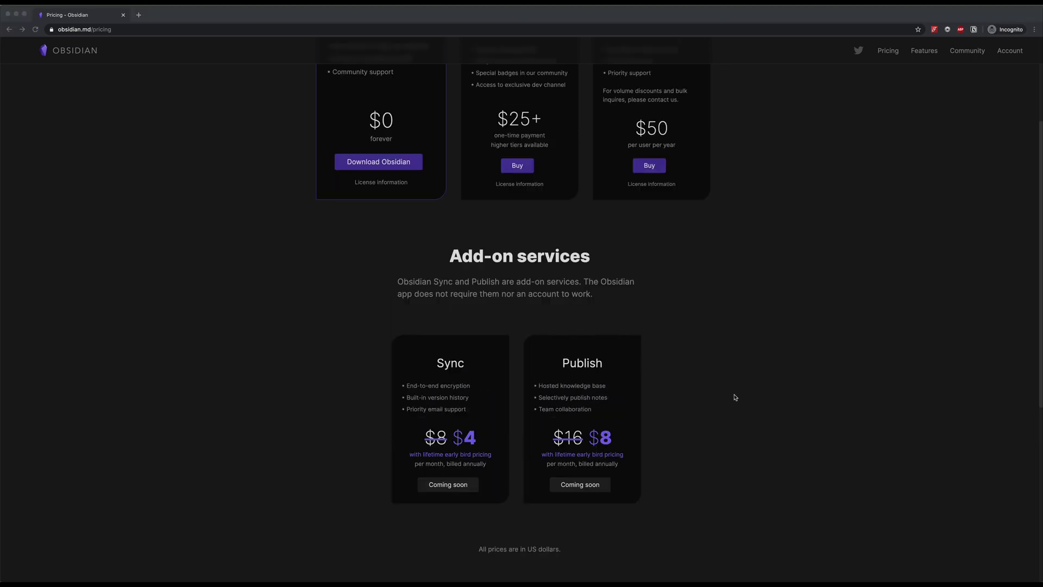
pyautogui.click(16, 14)
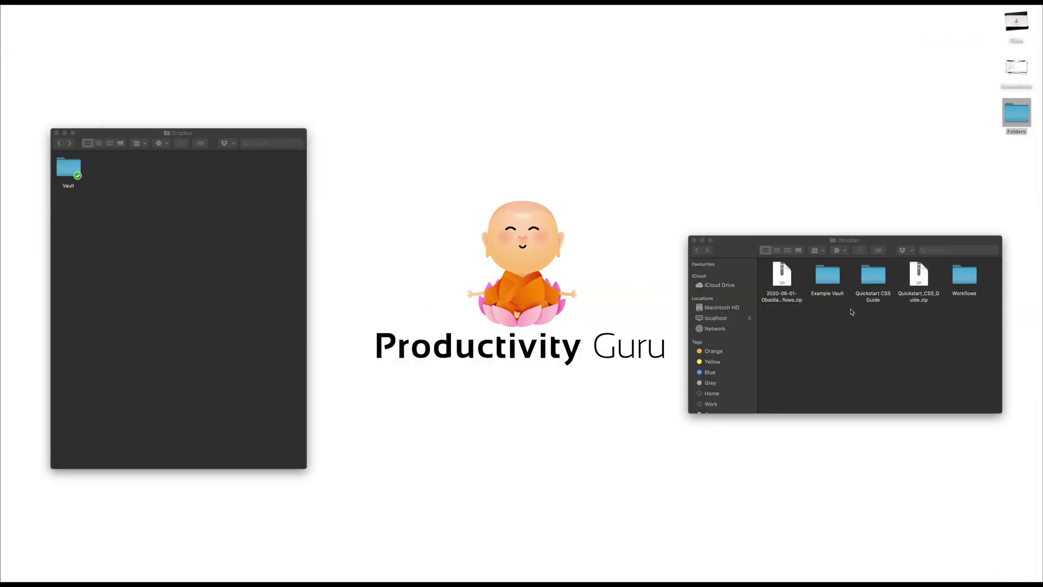
# Drag Example Vault from the Obsidian folder into the Dropbox Vault folder and open Vault to confirm
pyautogui.click(827, 276)
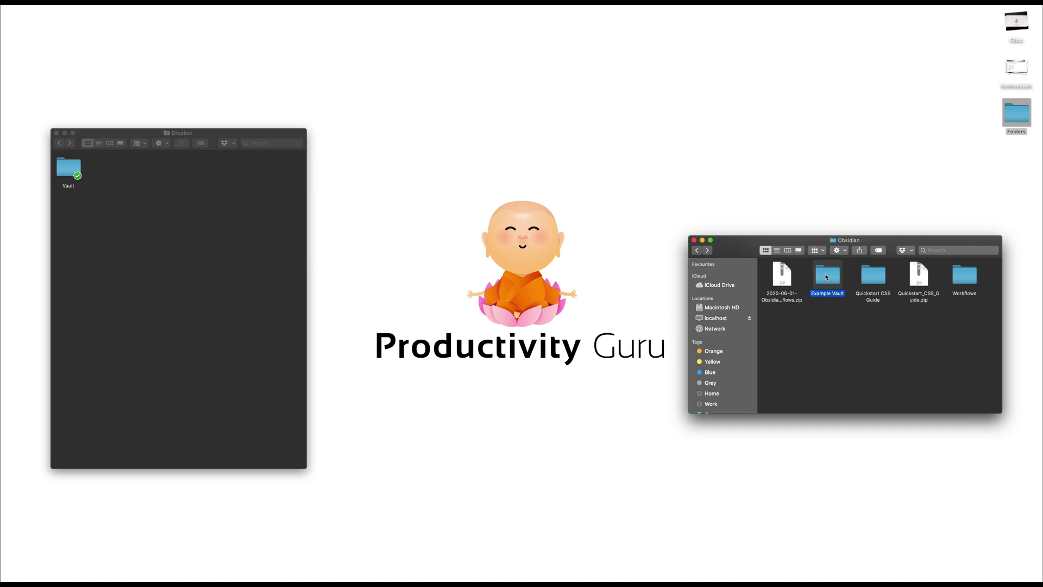
pyautogui.moveTo(827, 277); pyautogui.dragTo(74, 174)
pyautogui.doubleClick(73, 174)
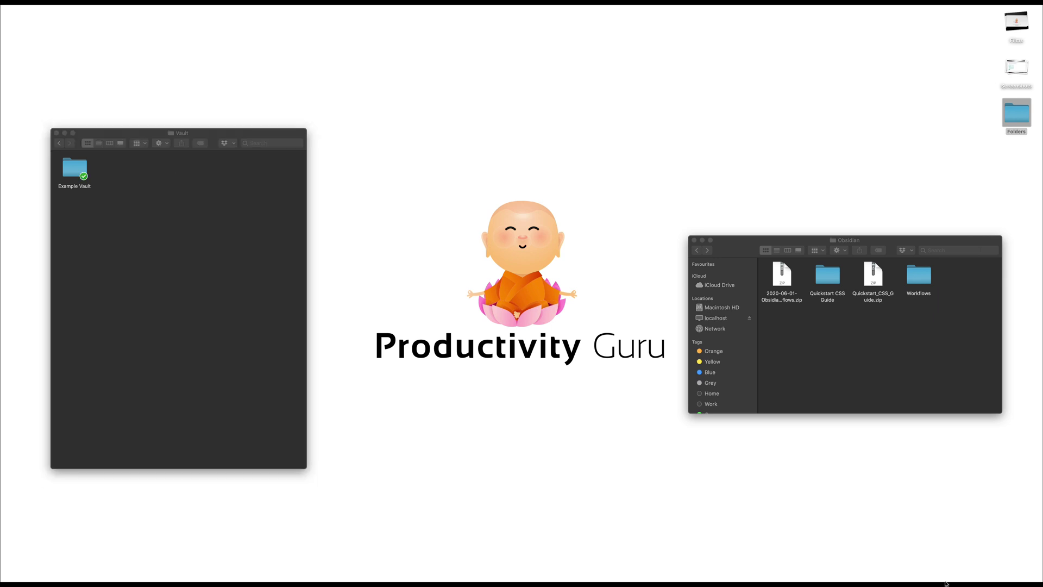
# In Obsidian, open the Example Vault folder inside Dropbox's Vault folder as a vault
pyautogui.click(987, 565)
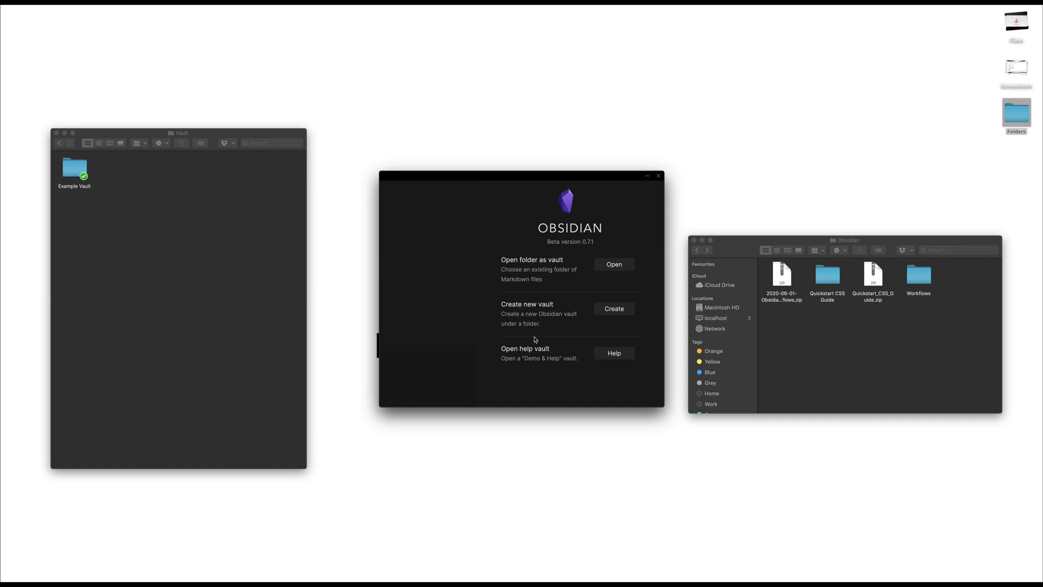
pyautogui.click(609, 266)
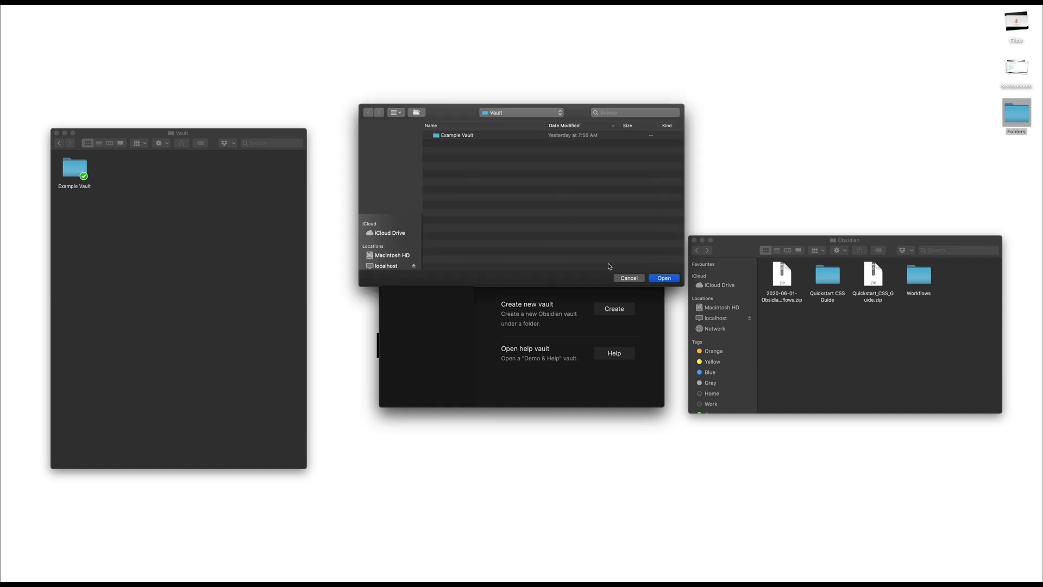
pyautogui.click(520, 112)
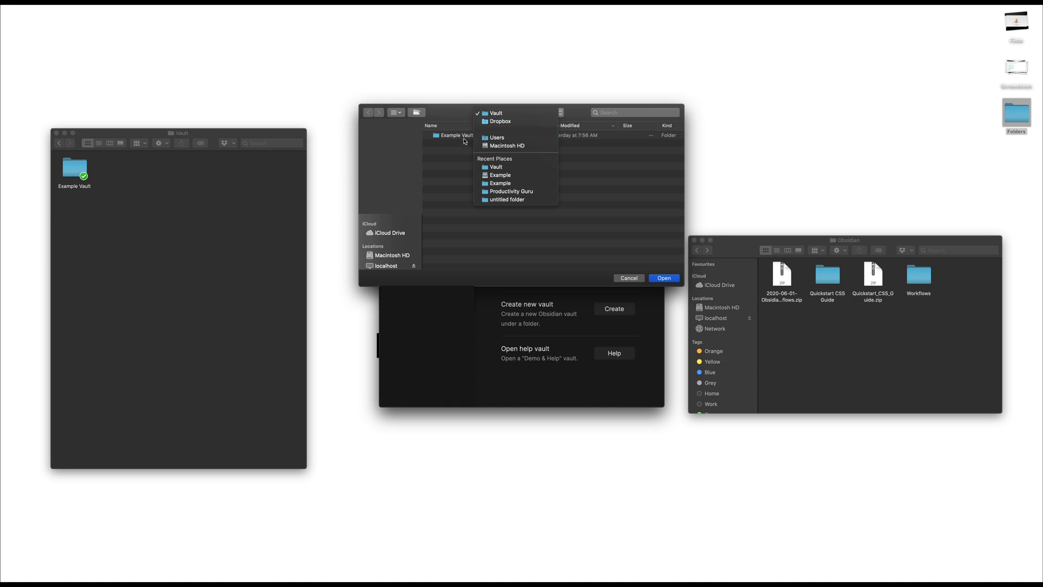
pyautogui.click(468, 138)
pyautogui.click(467, 137)
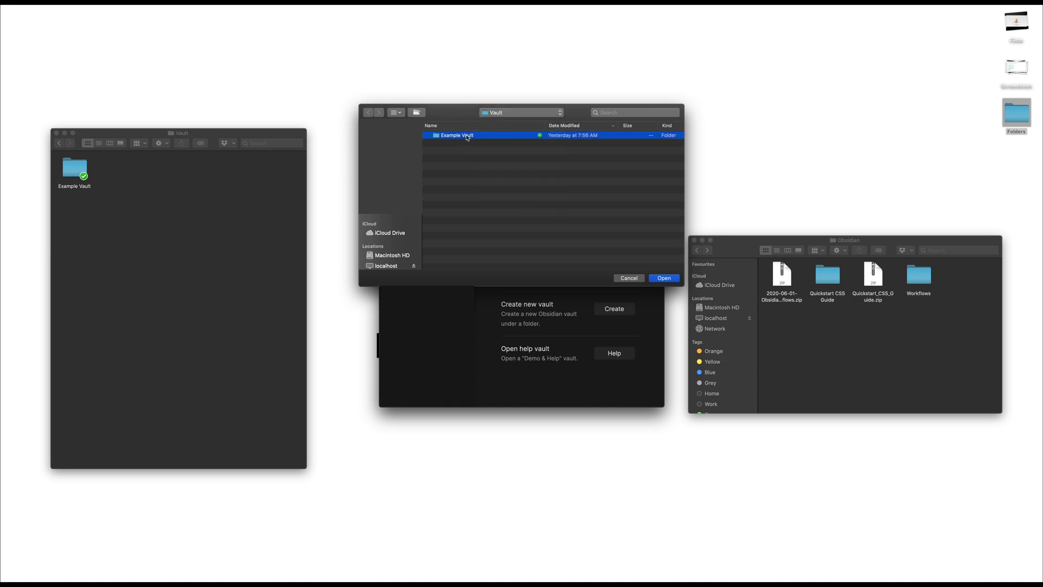
pyautogui.doubleClick(467, 137)
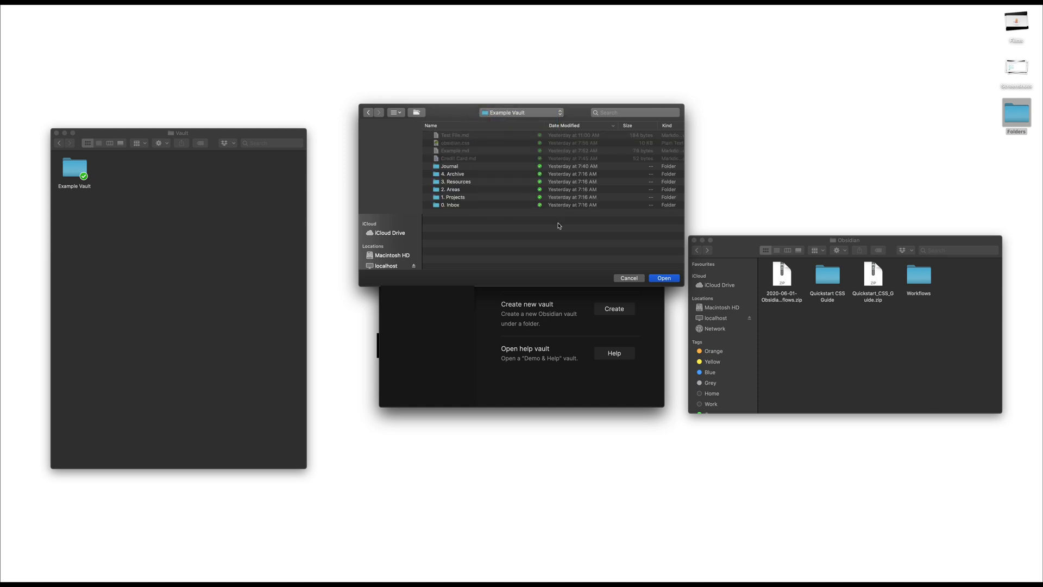
pyautogui.click(664, 280)
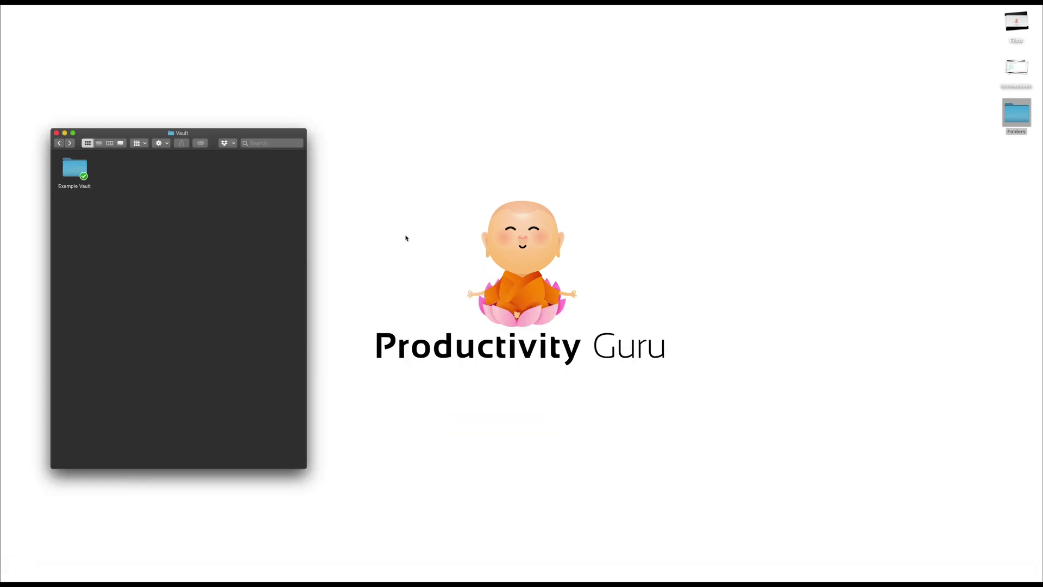
# Open the Example Vault folder from the Vault Finder window
pyautogui.doubleClick(74, 174)
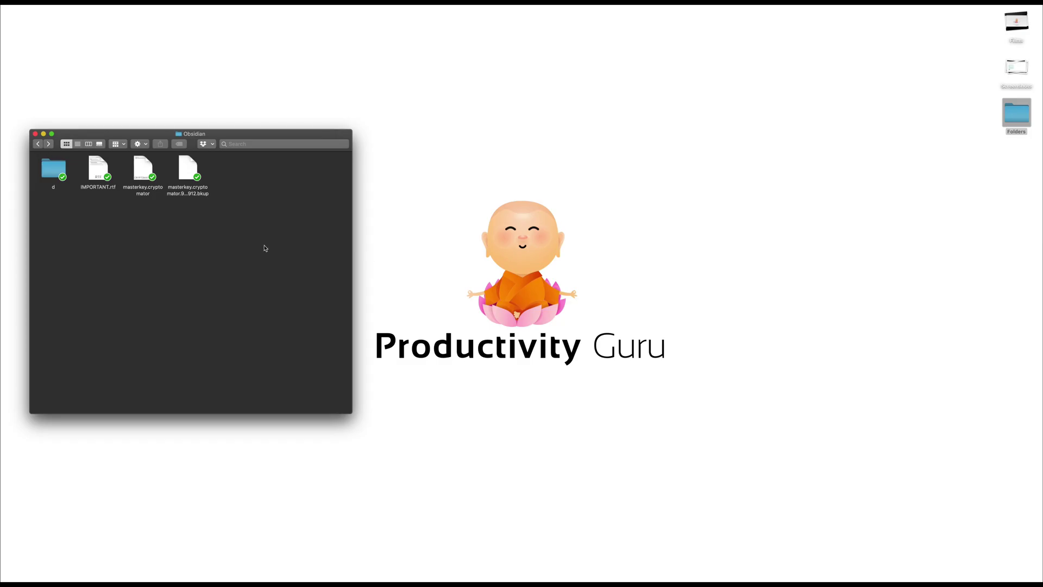
# Browse the scrambled encrypted subfolders of d, then go back up to the Obsidian vault folder
pyautogui.press('super+grave')
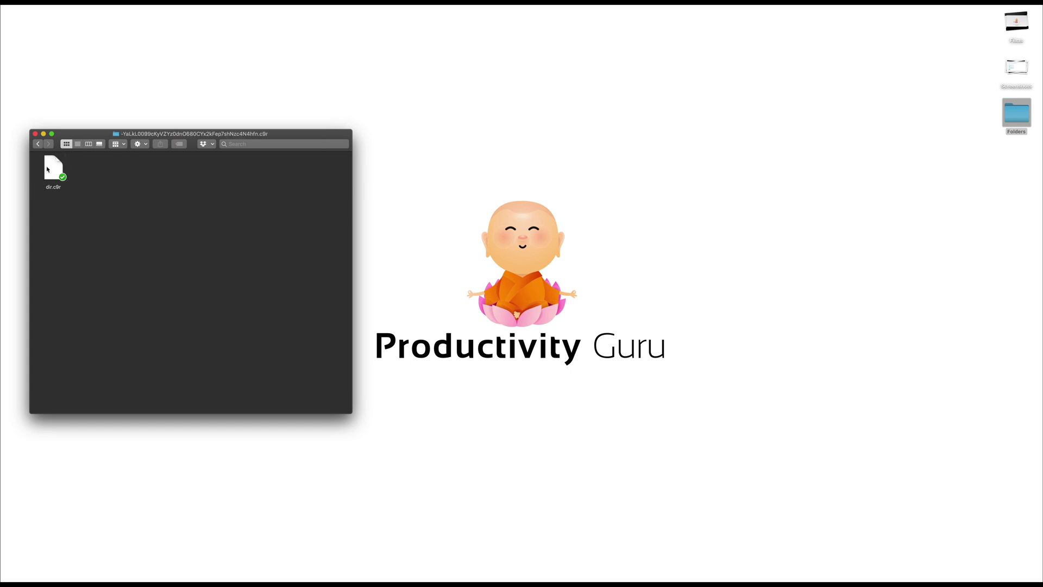
pyautogui.click(40, 147)
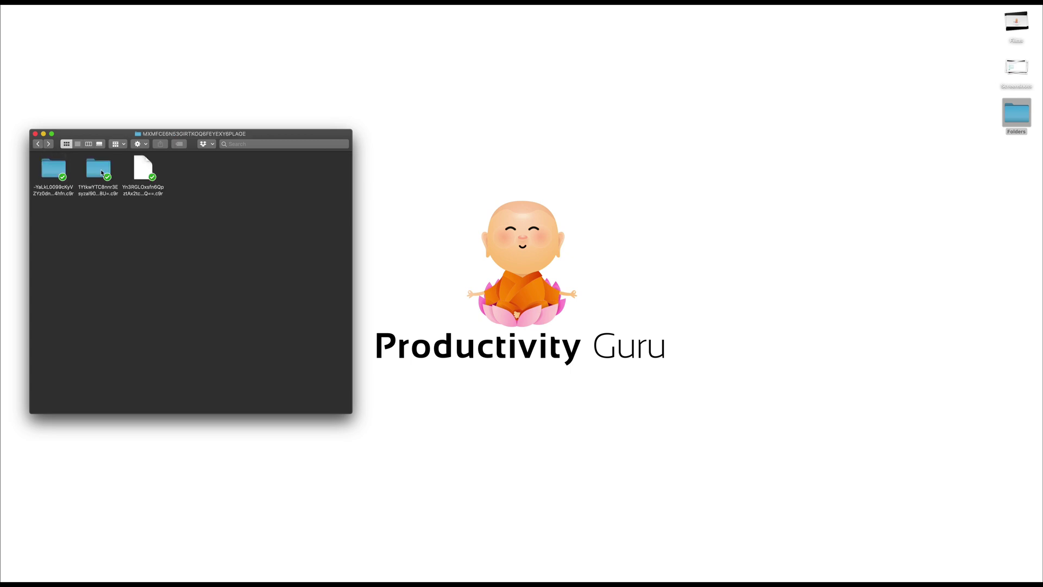
pyautogui.click(102, 173)
pyautogui.doubleClick(95, 167)
pyautogui.click(38, 145)
pyautogui.click(38, 146)
pyautogui.click(38, 146)
pyautogui.click(38, 146)
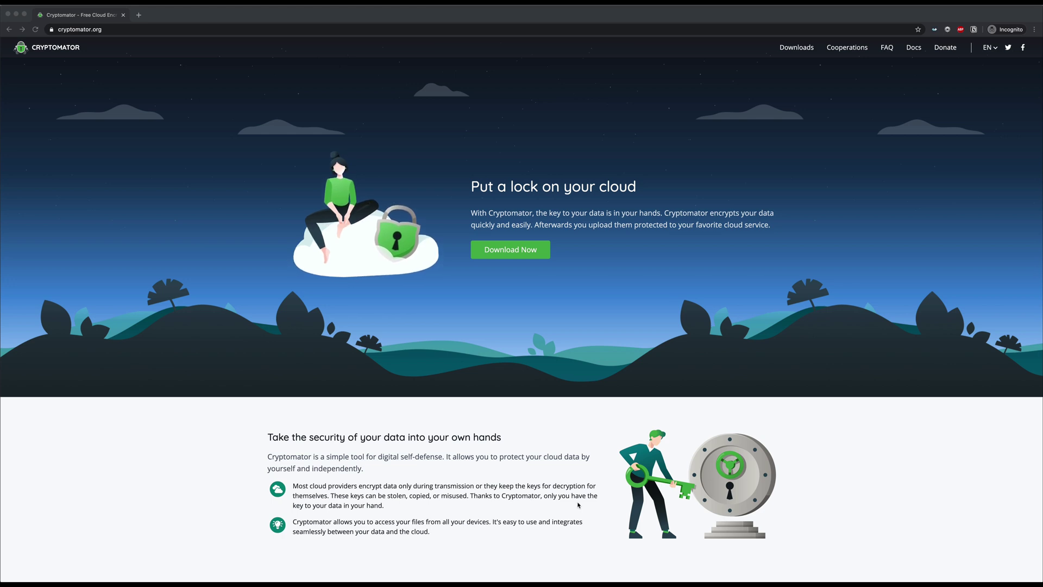
# Go from cryptomator.org to the macOS downloads page offering version 1.5.5 as a DMG
pyautogui.click(527, 250)
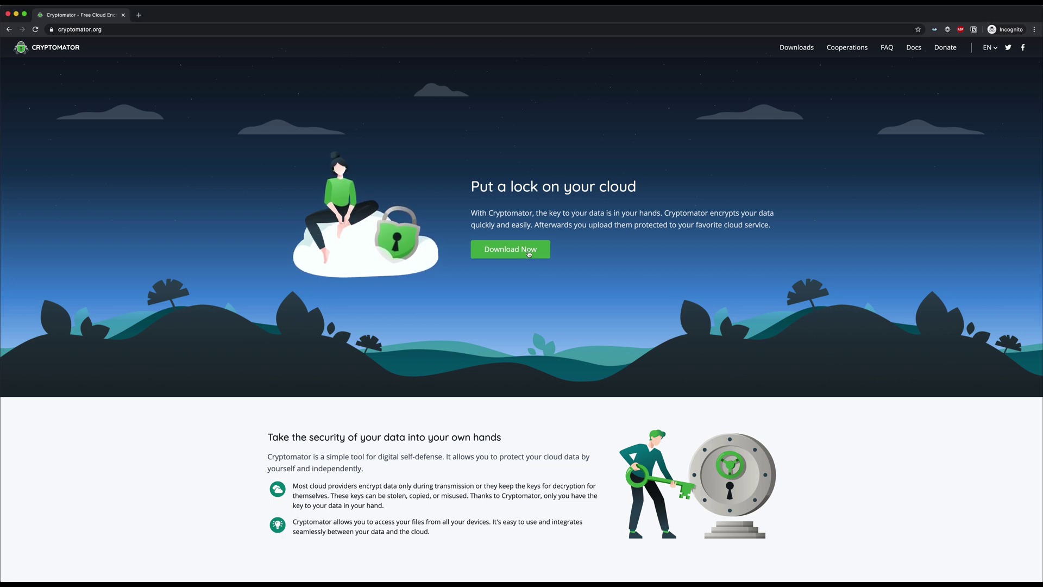
pyautogui.click(533, 251)
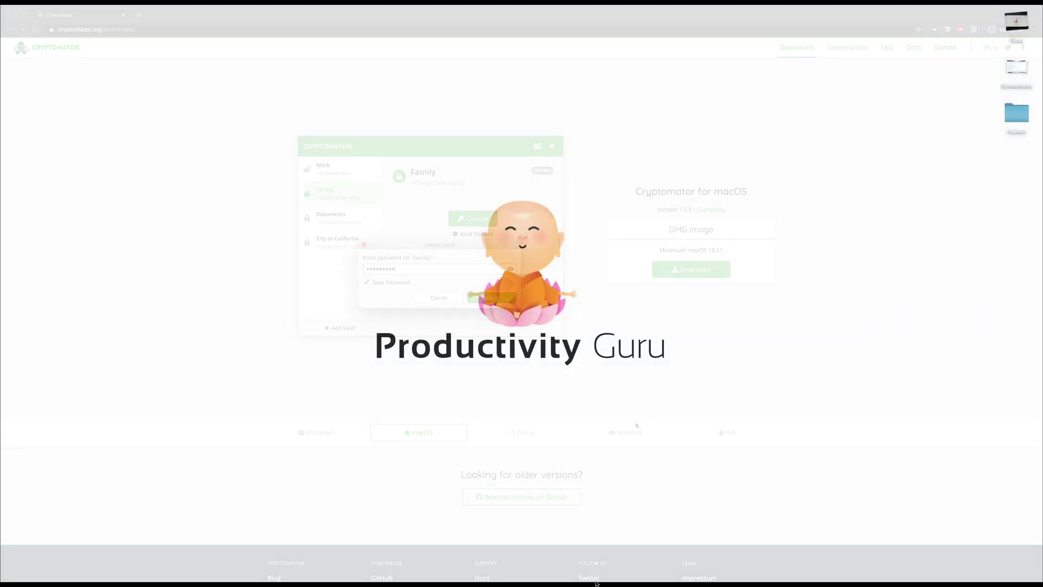
# Launch Cryptomator from the Dock
pyautogui.click(668, 574)
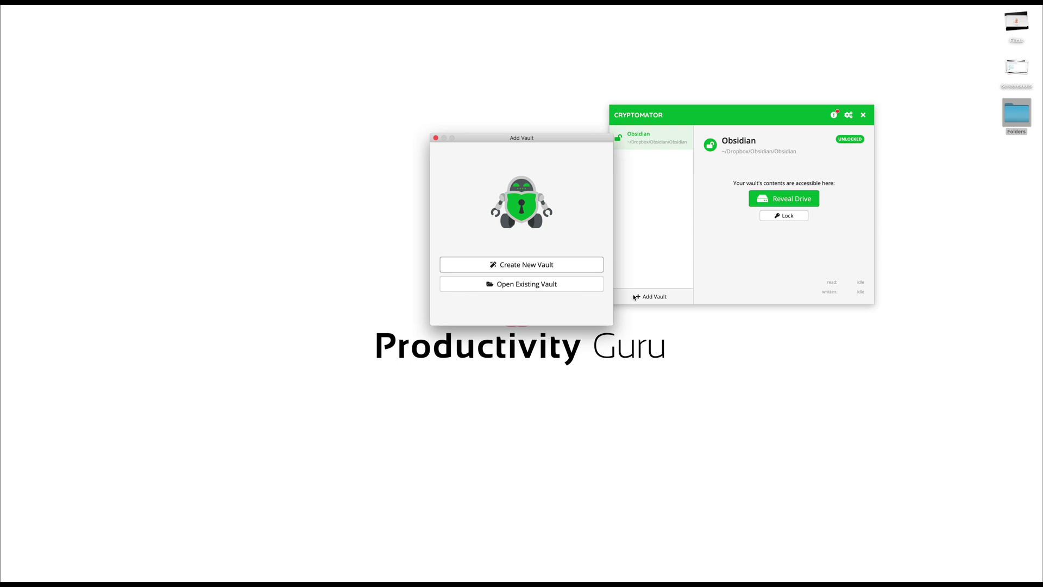
# Start a new vault named 'Example' and choose Dropbox as its storage location
pyautogui.click(544, 265)
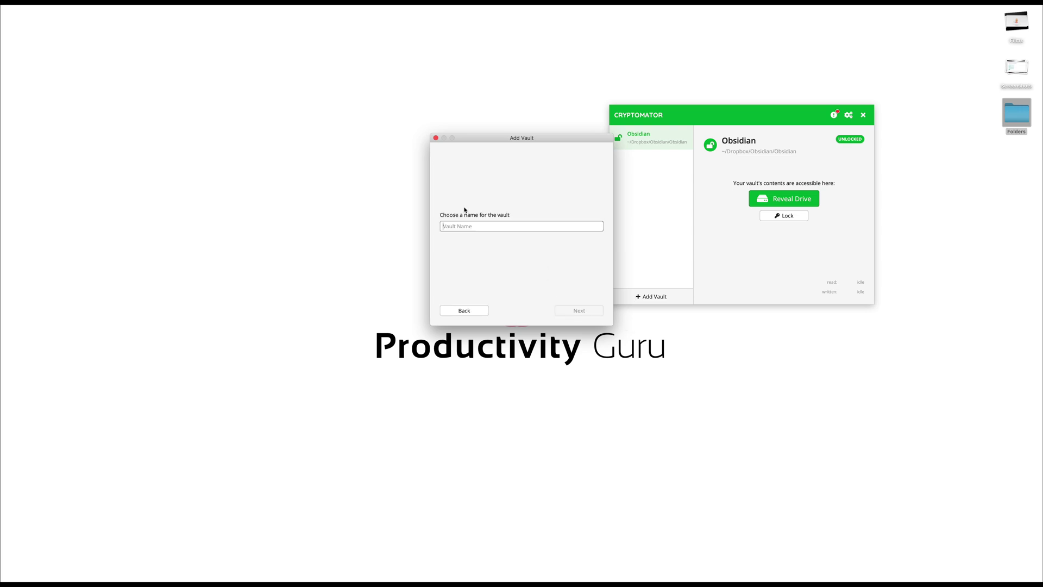
pyautogui.write('Example')
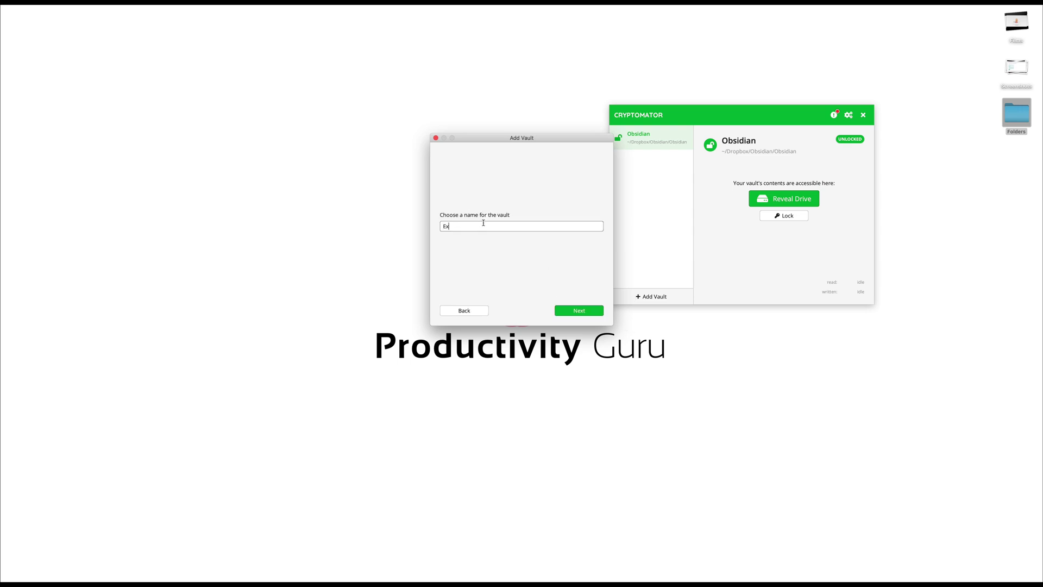
pyautogui.click(578, 311)
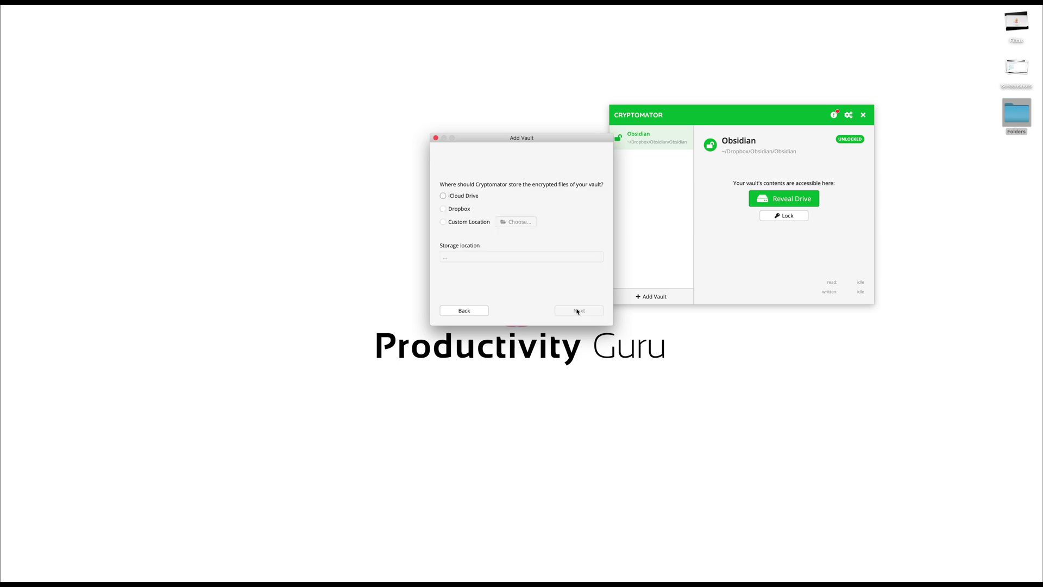
pyautogui.click(456, 210)
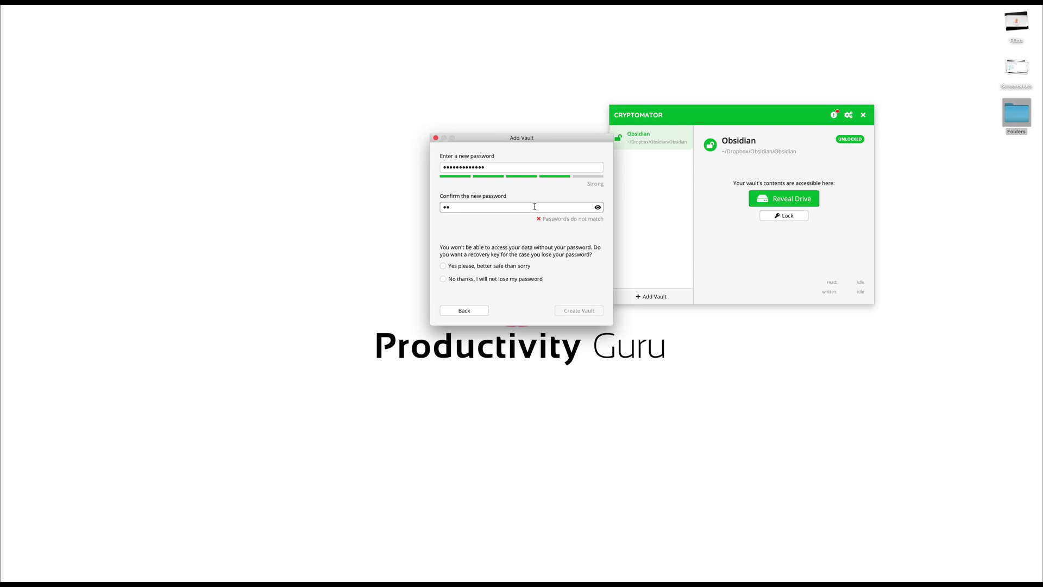
pyautogui.write('*********')
# Set the vault password, decline a recovery key, and create the Example vault
pyautogui.click(504, 279)
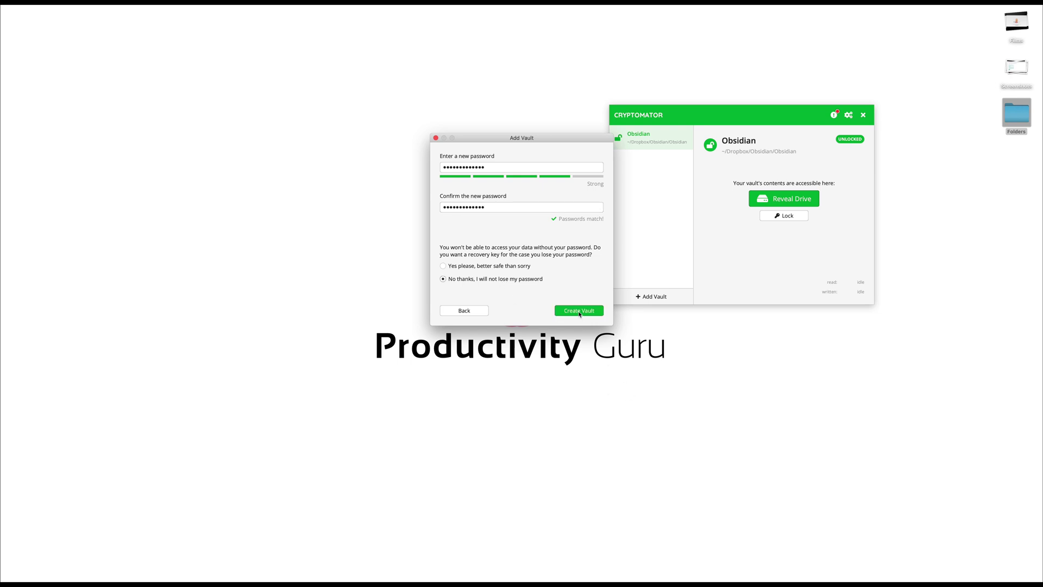
pyautogui.click(579, 311)
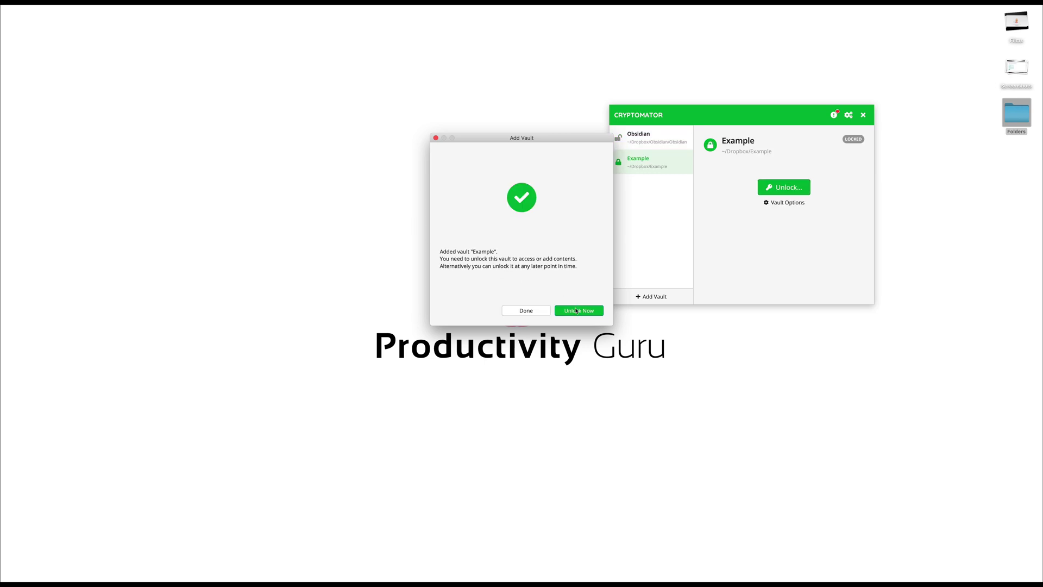
# Unlock the new Example vault with its password
pyautogui.click(577, 311)
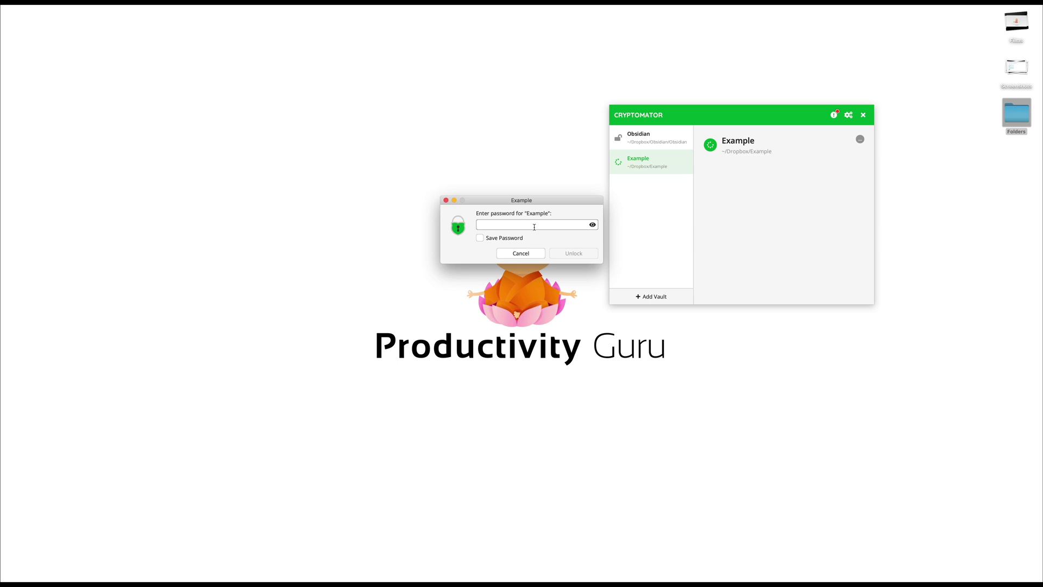
pyautogui.write('••••••••')
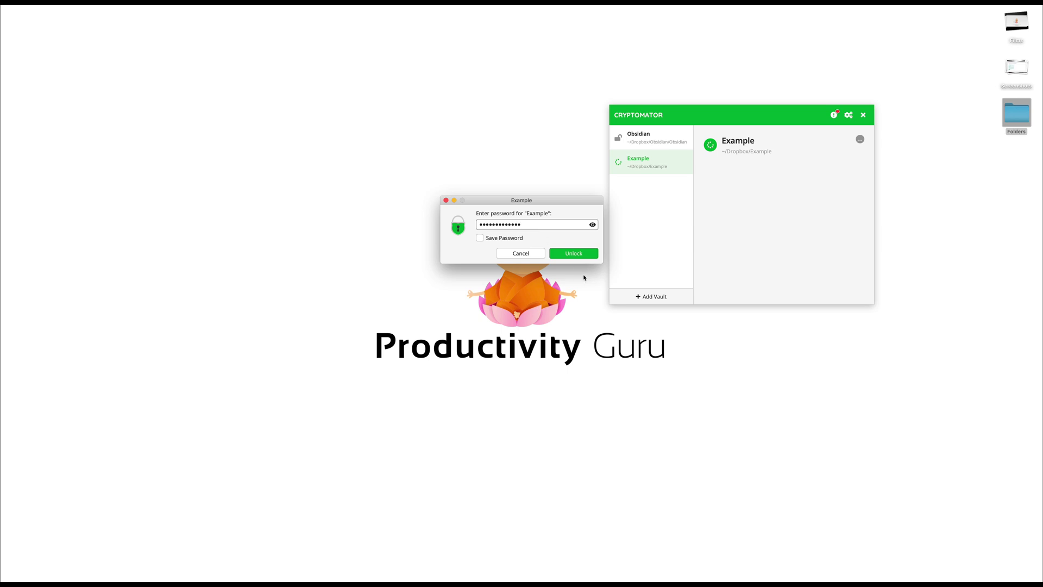
pyautogui.click(579, 254)
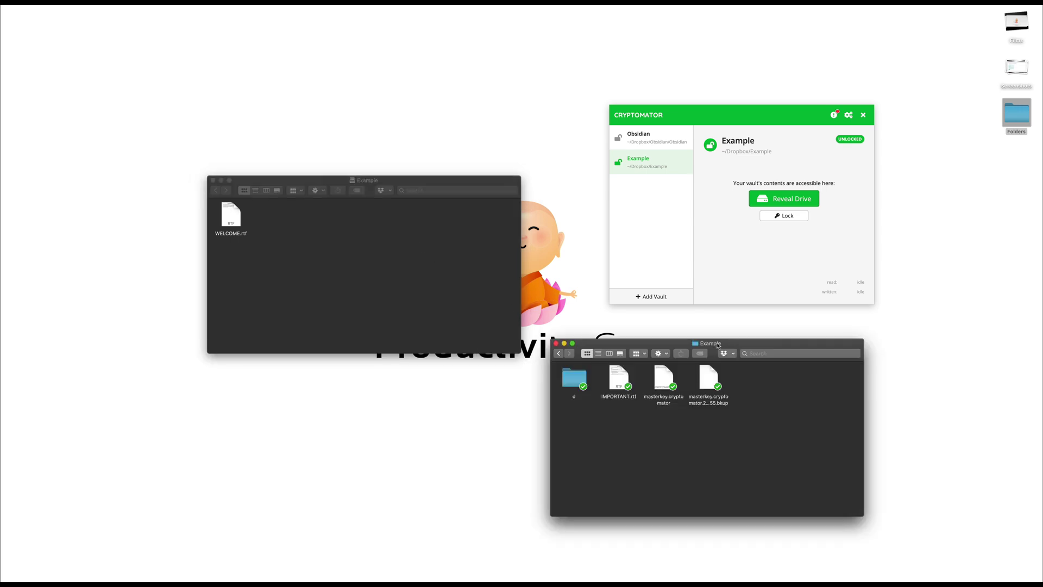
# Position the encrypted Dropbox Example window and the unlocked drive window side by side
pyautogui.moveTo(718, 346); pyautogui.dragTo(703, 286)
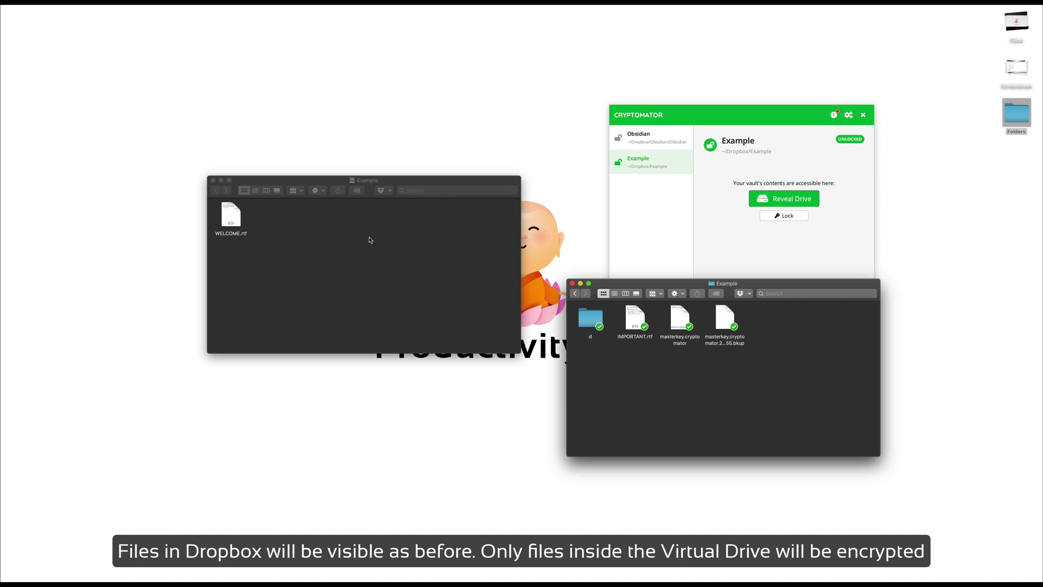
pyautogui.click(320, 233)
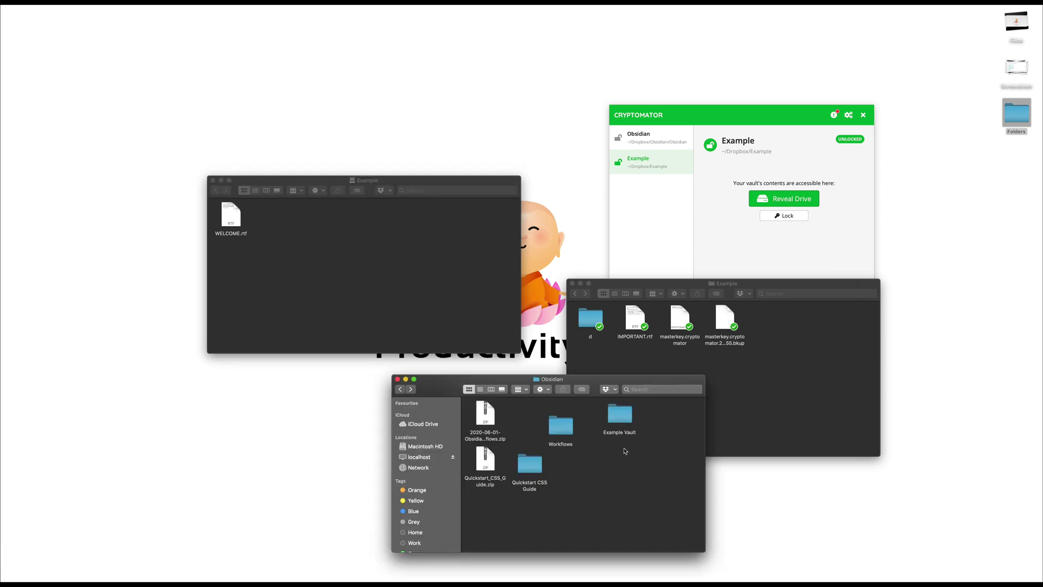
# Move Example Vault into the unlocked Example drive, then open the encrypted d and EJ folders
pyautogui.moveTo(627, 418); pyautogui.dragTo(420, 271)
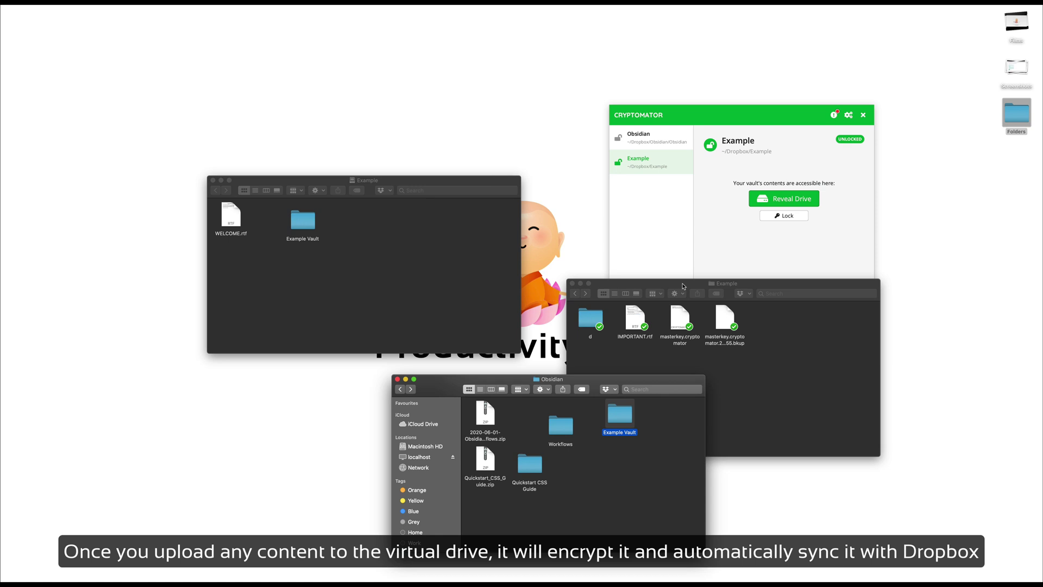
pyautogui.click(590, 320)
pyautogui.doubleClick(590, 320)
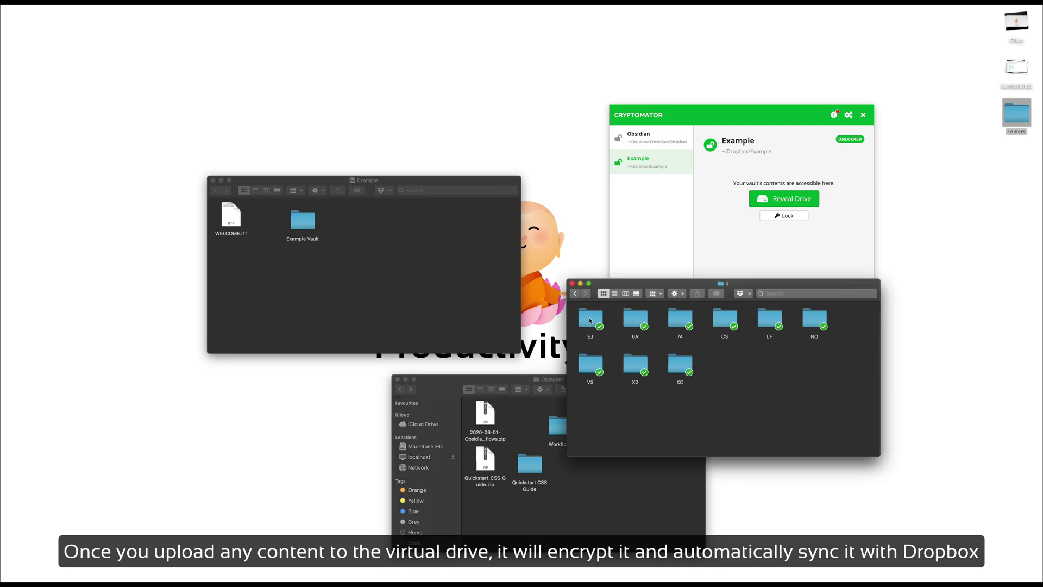
pyautogui.doubleClick(590, 320)
pyautogui.click(590, 321)
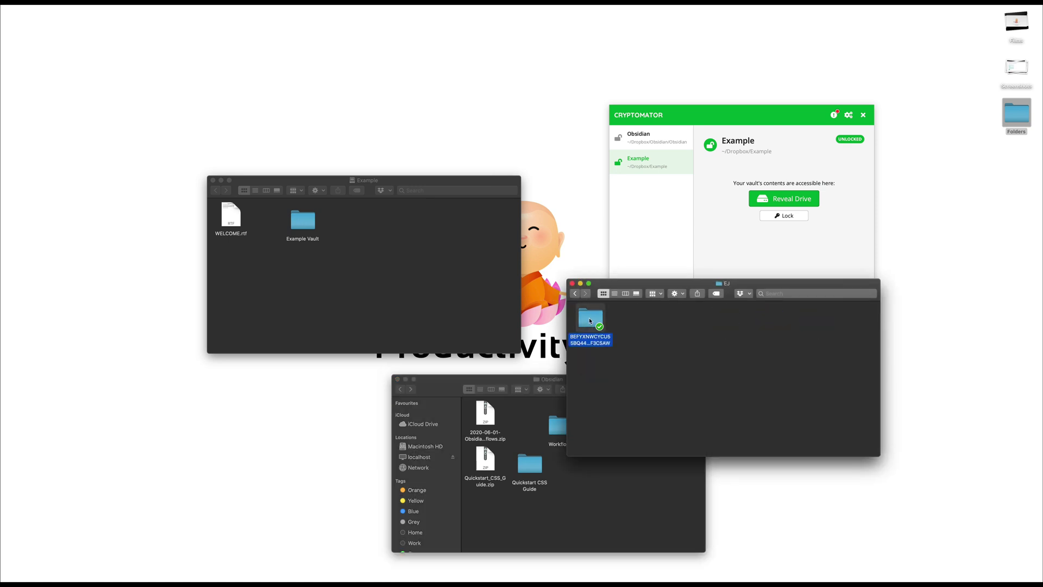
pyautogui.doubleClick(589, 320)
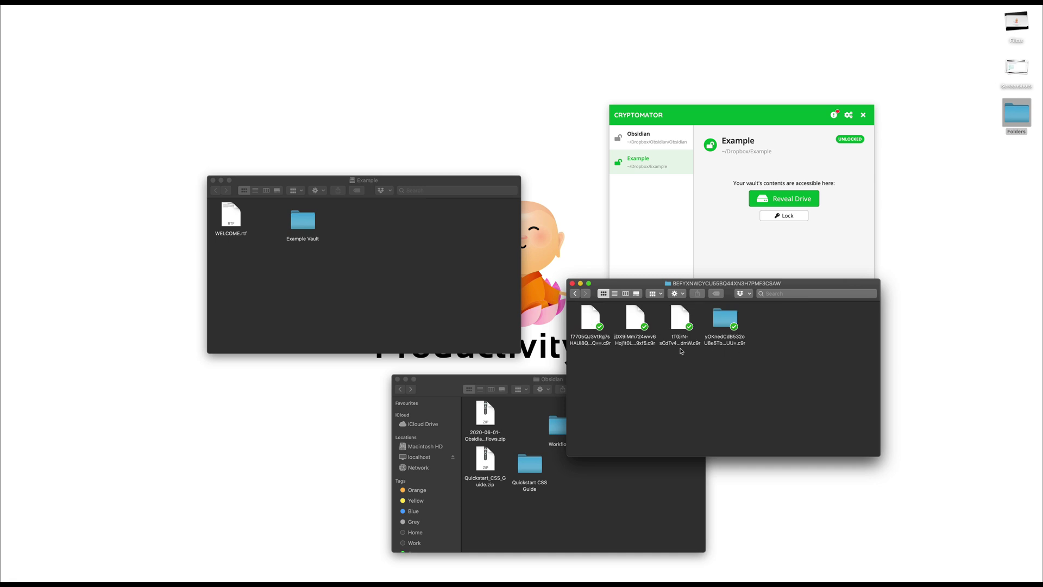
# Browse the encrypted 6A subfolder, then return to the encrypted Example folder
pyautogui.click(575, 293)
pyautogui.click(575, 294)
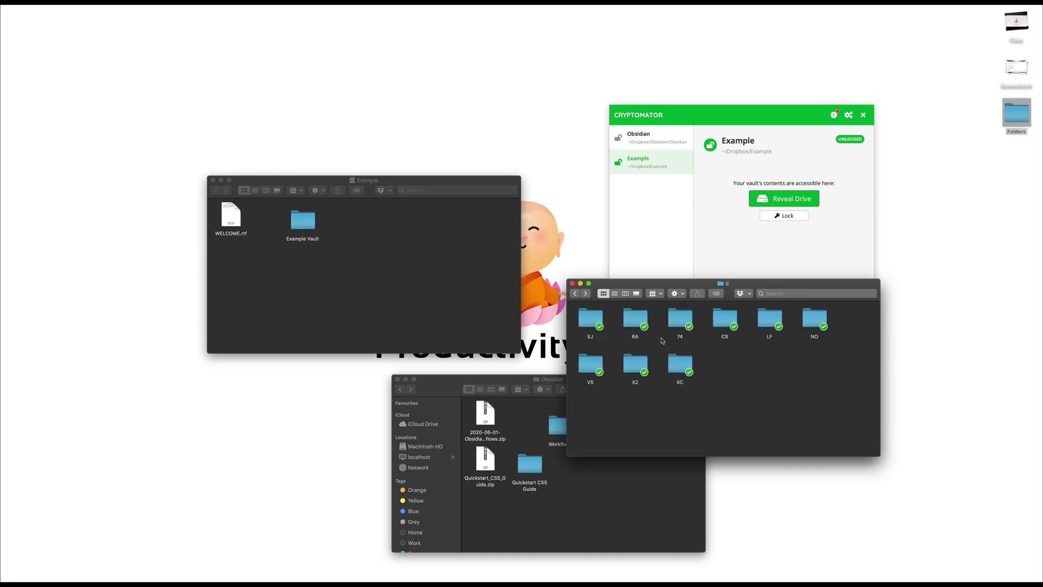
pyautogui.doubleClick(635, 320)
pyautogui.doubleClick(595, 322)
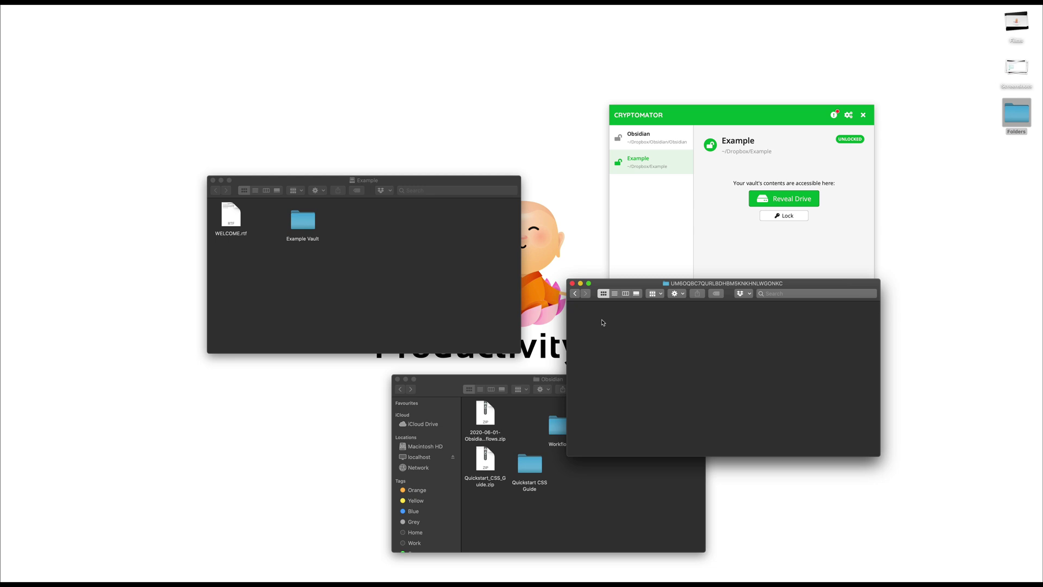
pyautogui.click(575, 293)
pyautogui.click(574, 293)
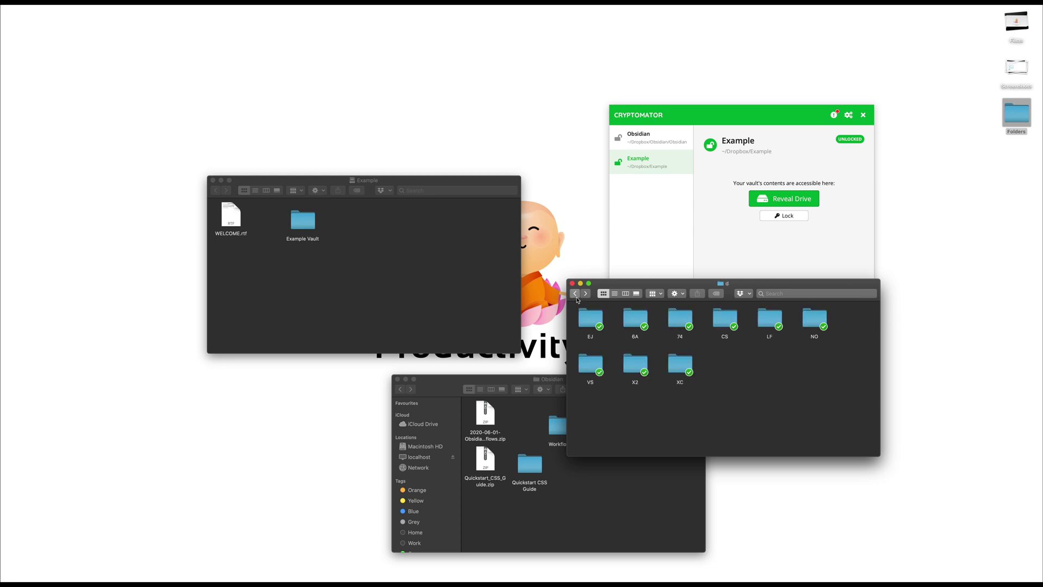
pyautogui.click(575, 293)
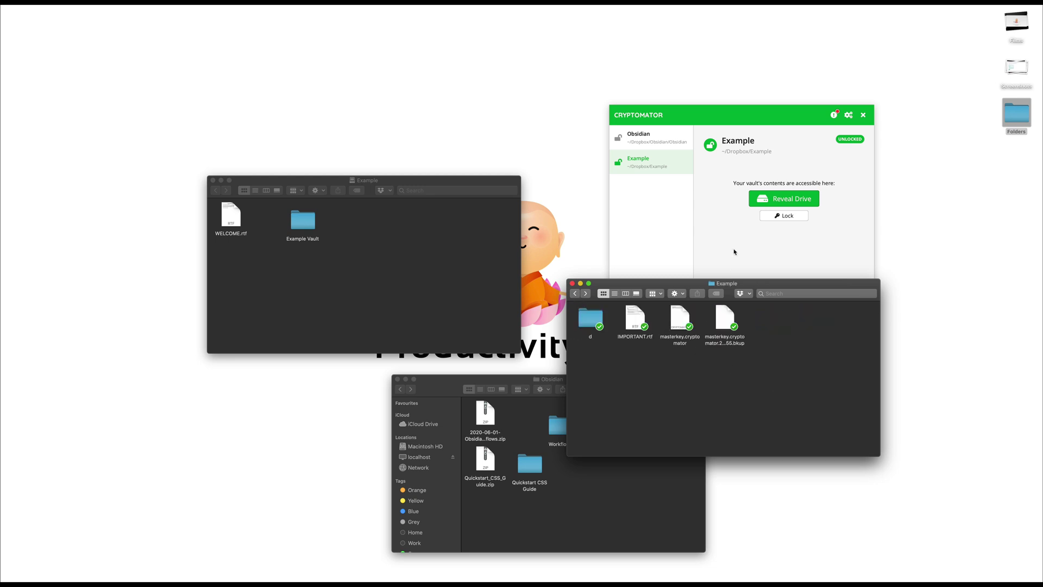
pyautogui.click(517, 559)
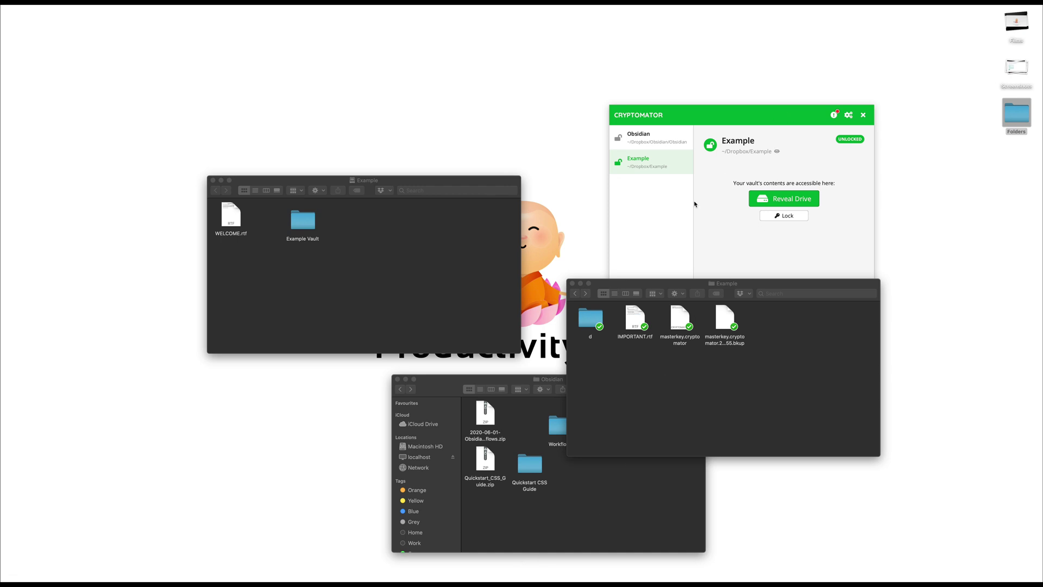
# Add an existing vault in Cryptomator by choosing masterkey.cryptomator from the Dropbox Example folder
pyautogui.click(674, 237)
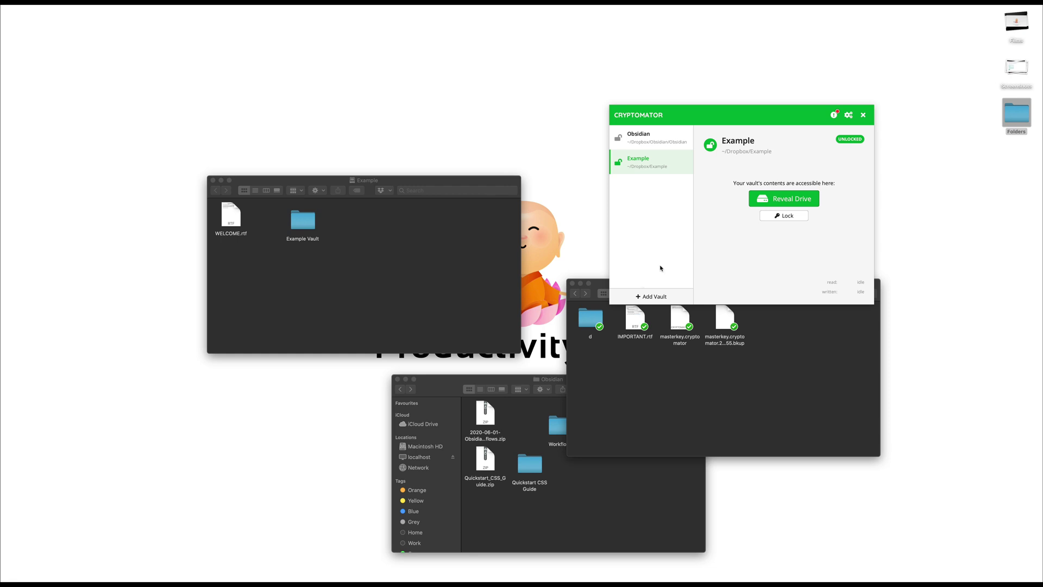
pyautogui.click(654, 297)
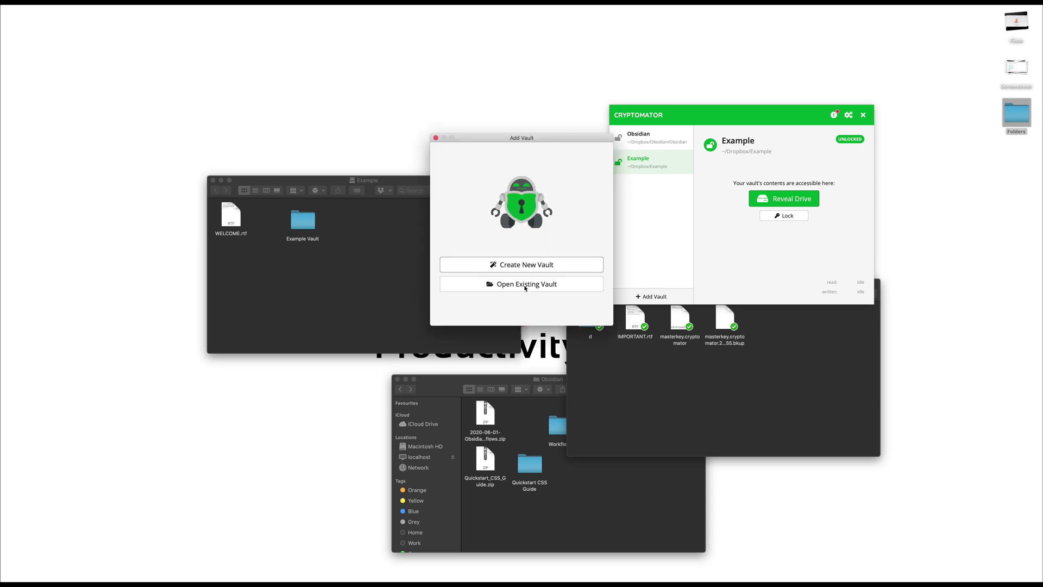
pyautogui.click(525, 287)
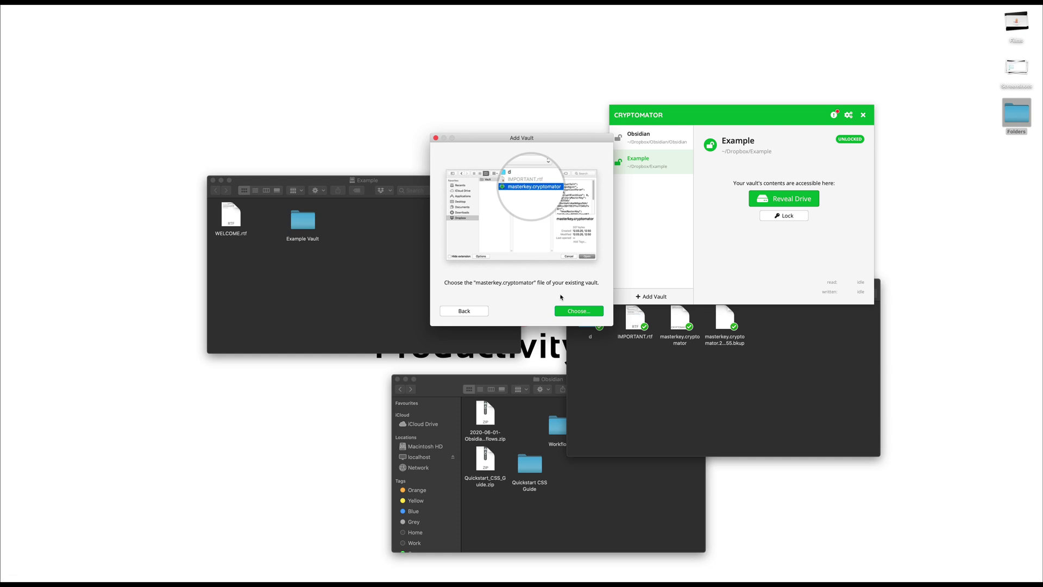
pyautogui.click(675, 348)
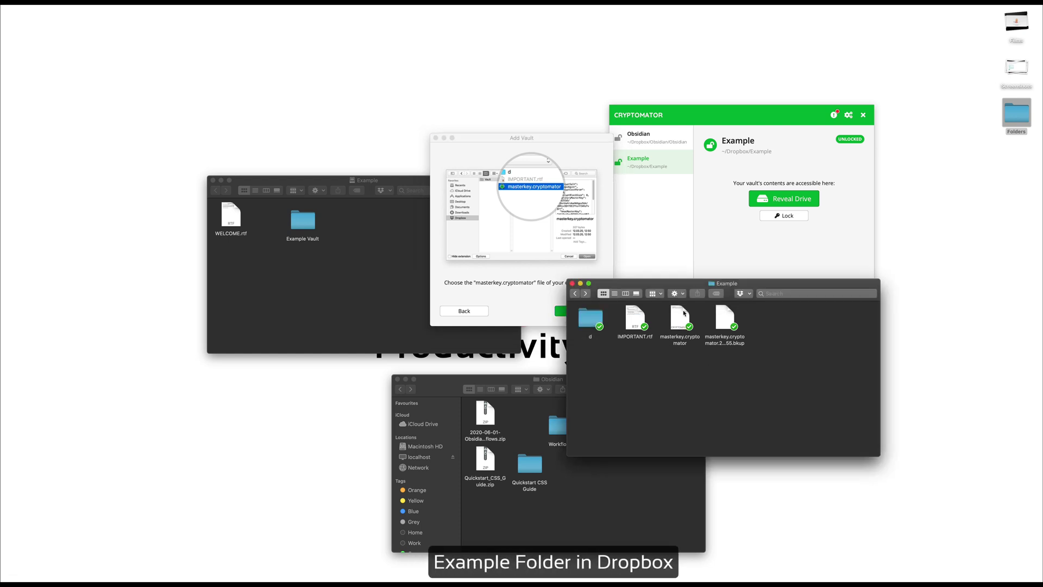
pyautogui.click(684, 320)
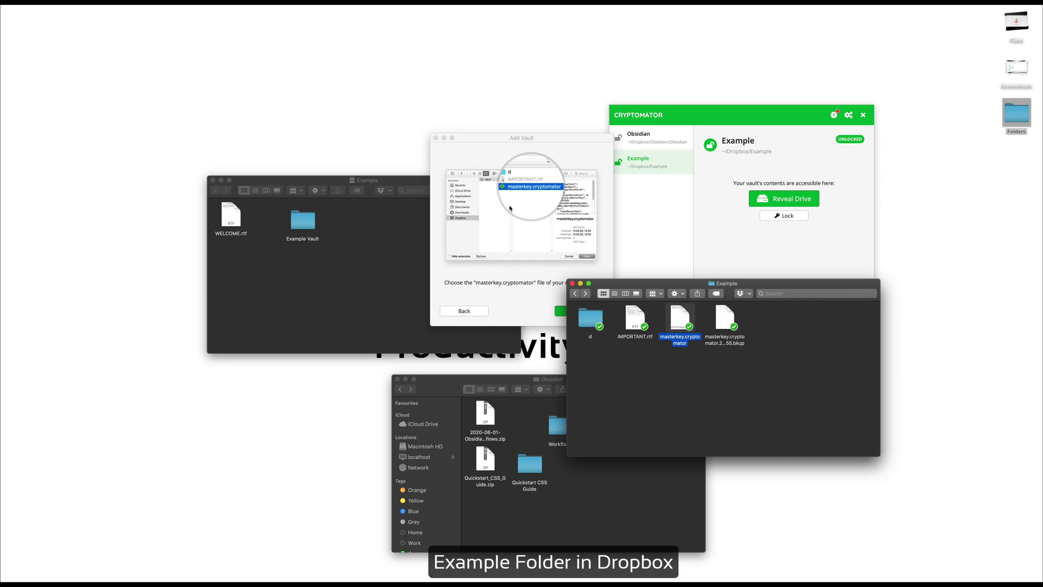
pyautogui.click(563, 314)
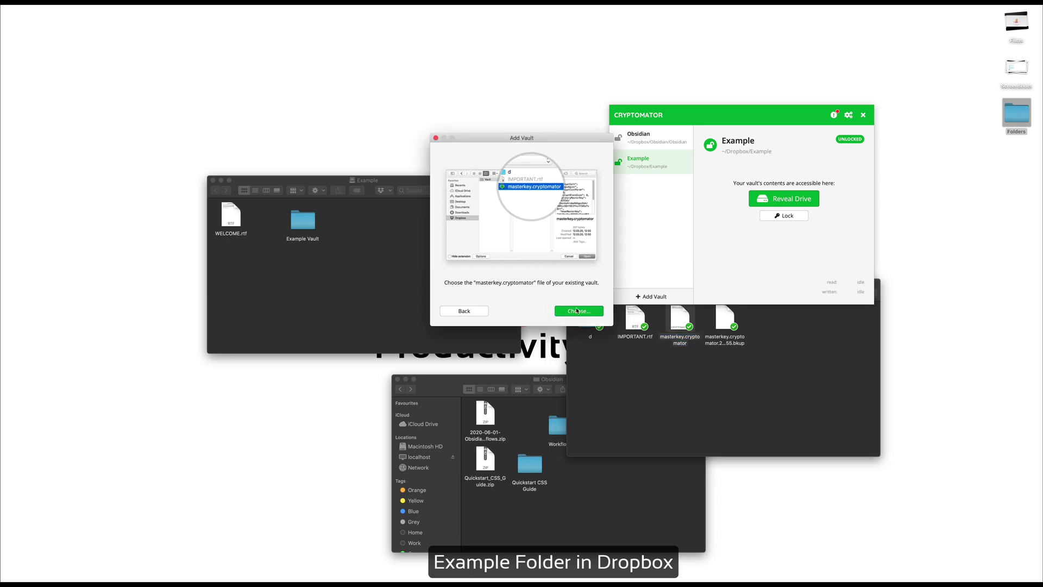
pyautogui.click(577, 310)
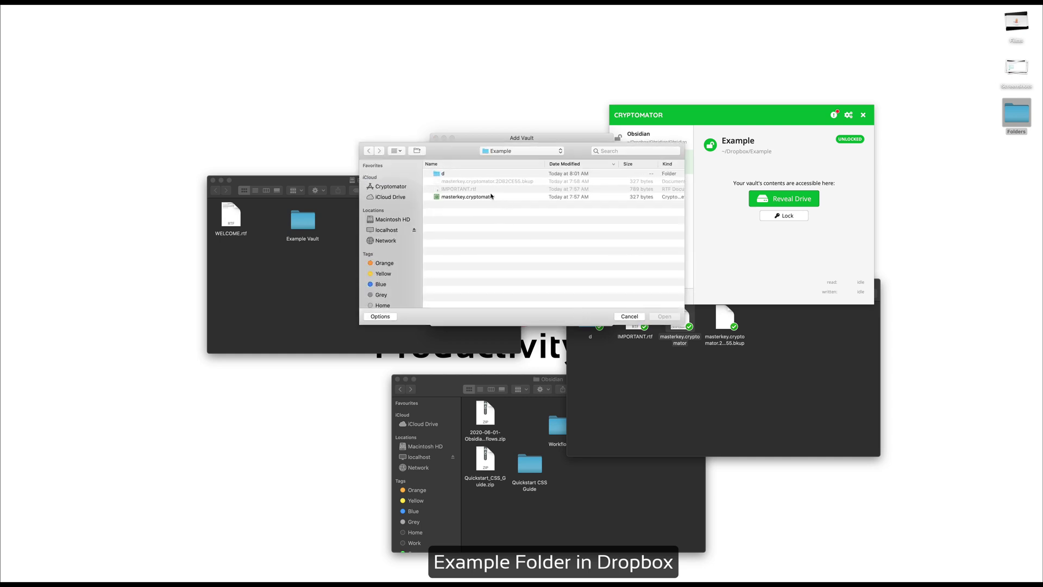
pyautogui.click(488, 197)
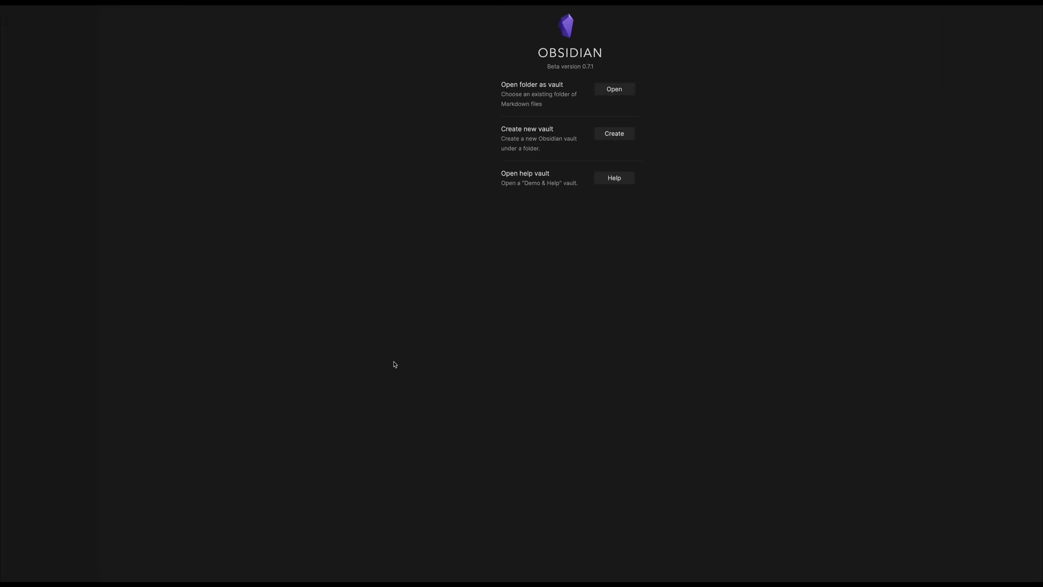
# Open localhost > Example > Example Vault as an Obsidian vault
pyautogui.click(615, 89)
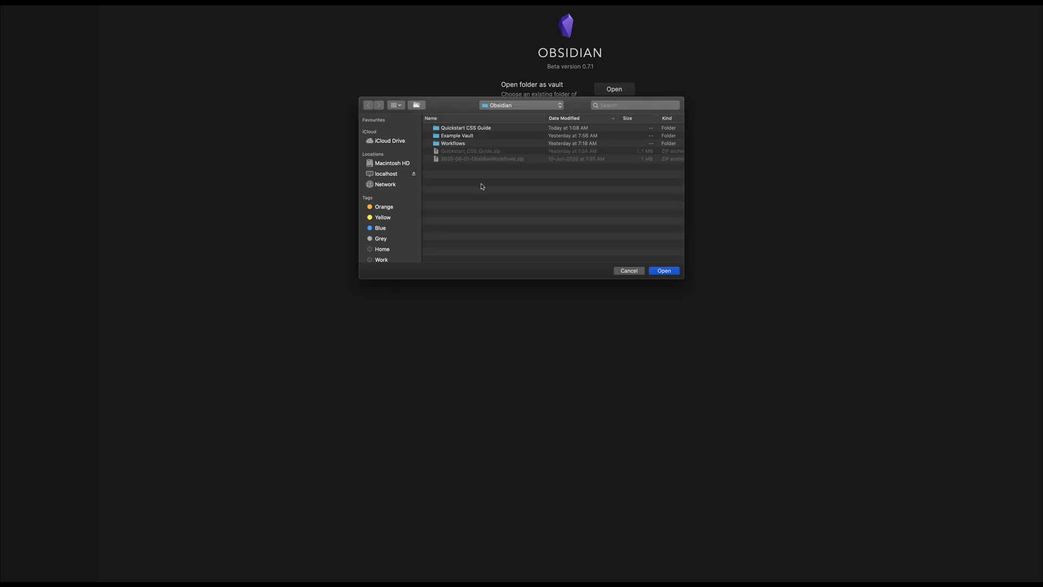
pyautogui.click(378, 176)
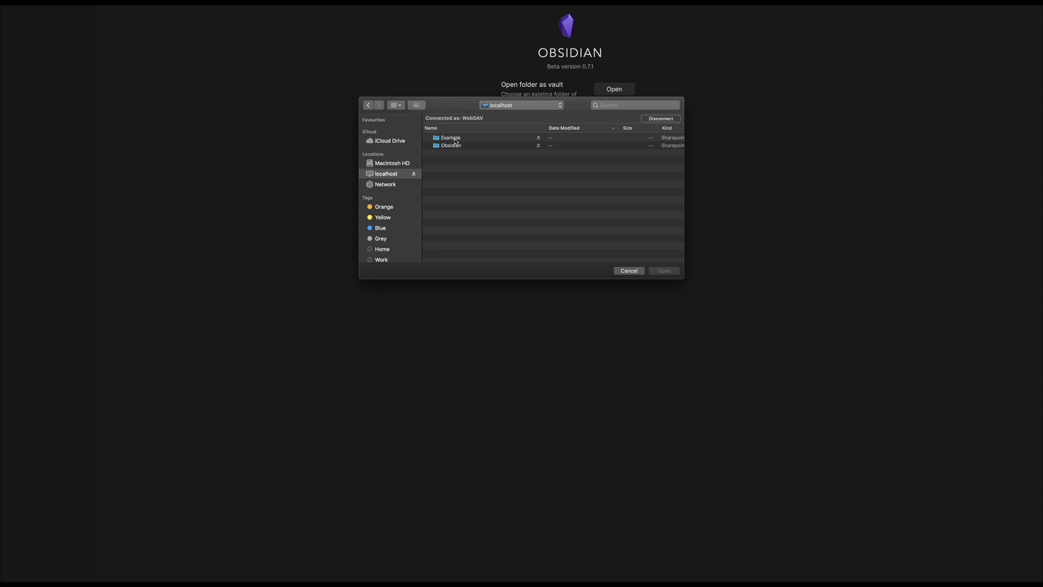
pyautogui.click(455, 142)
pyautogui.doubleClick(482, 141)
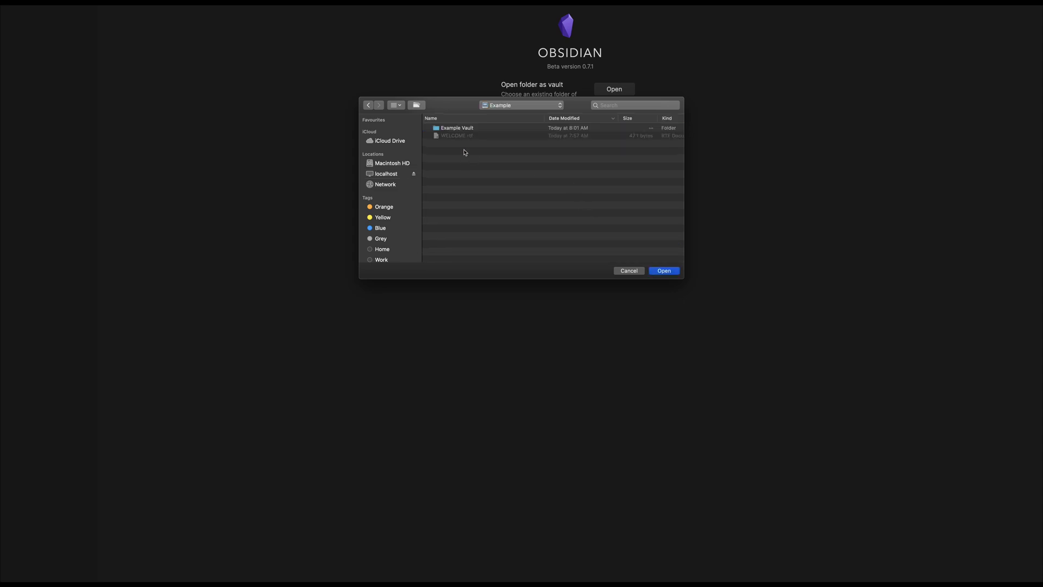
pyautogui.click(454, 129)
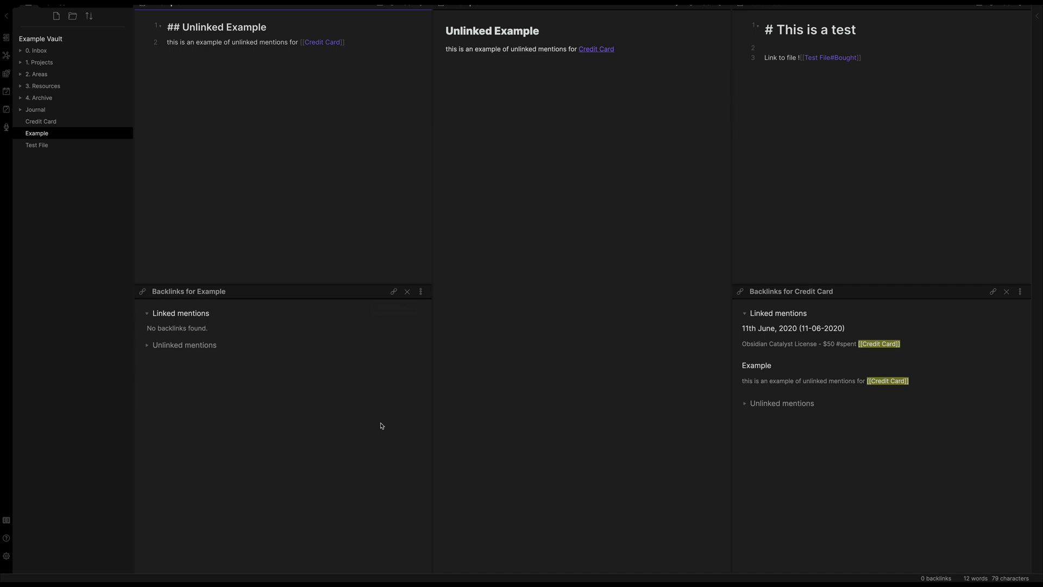
# Lock the Example vault in Cryptomator, allowing it to control Finder
pyautogui.hotkey('ctrl', 'Left')
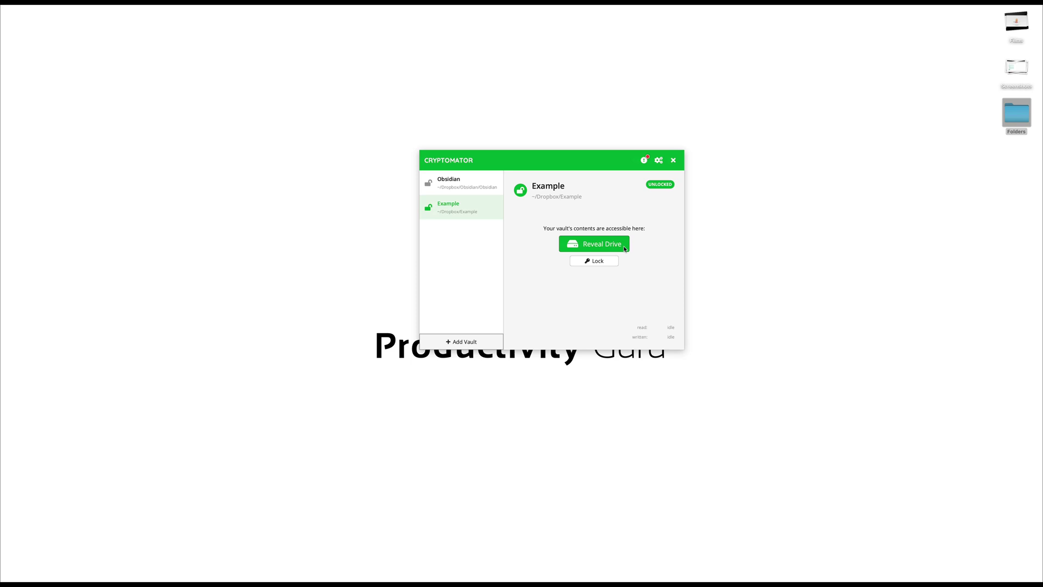
pyautogui.click(597, 262)
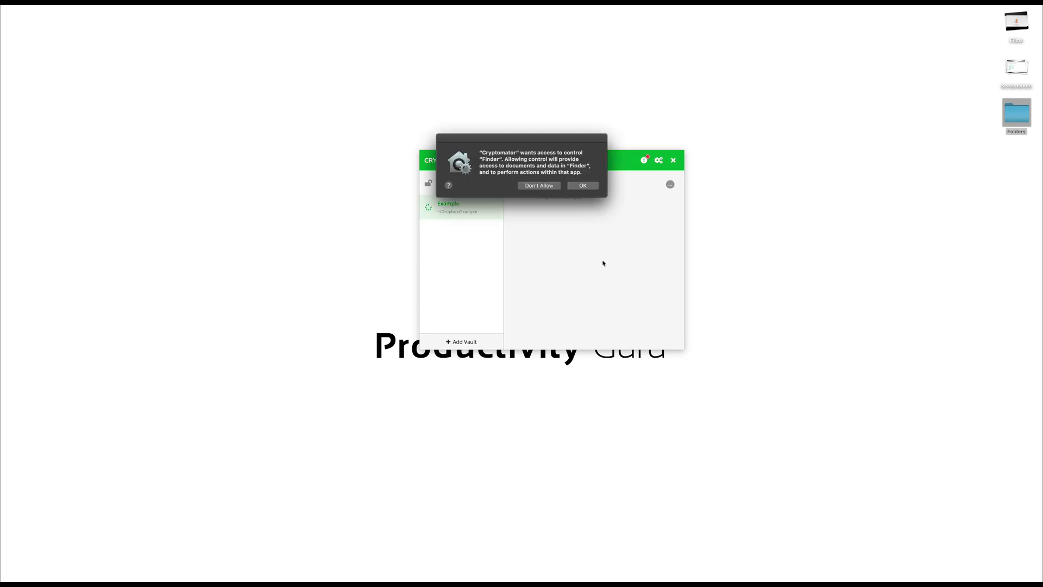
pyautogui.click(583, 185)
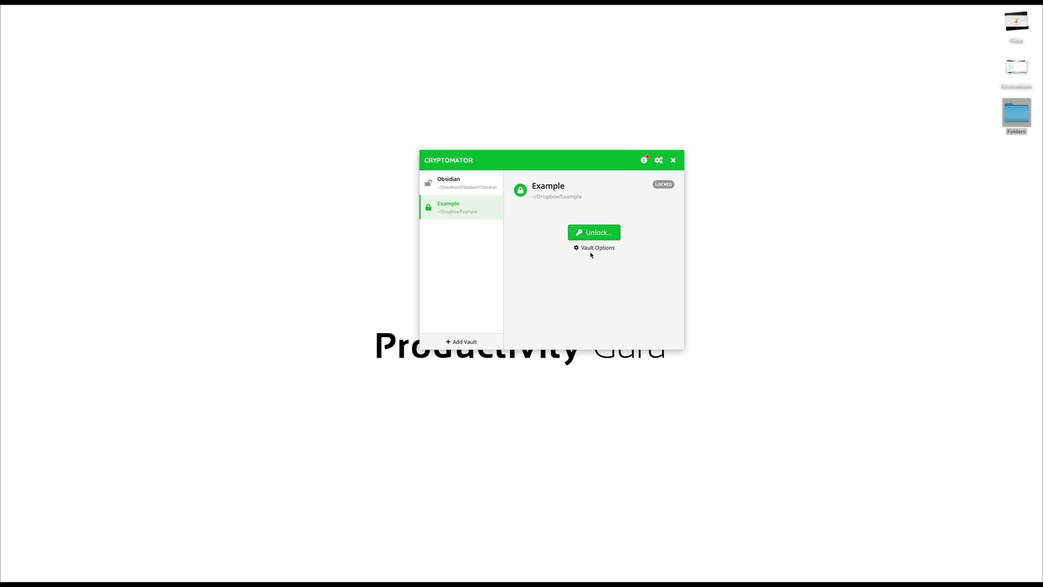